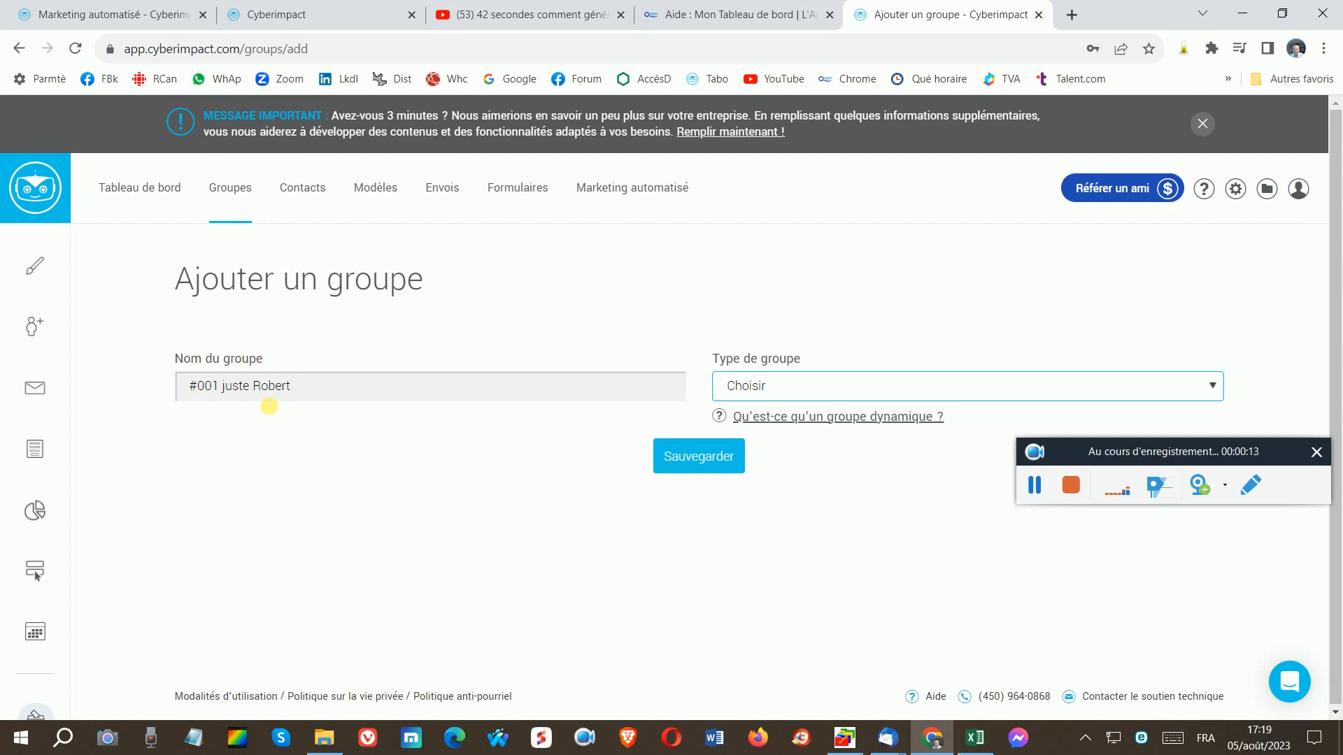
- Make the new group static with public visibility, and save it
{"action": "left_click", "coordinate": [767, 386]}
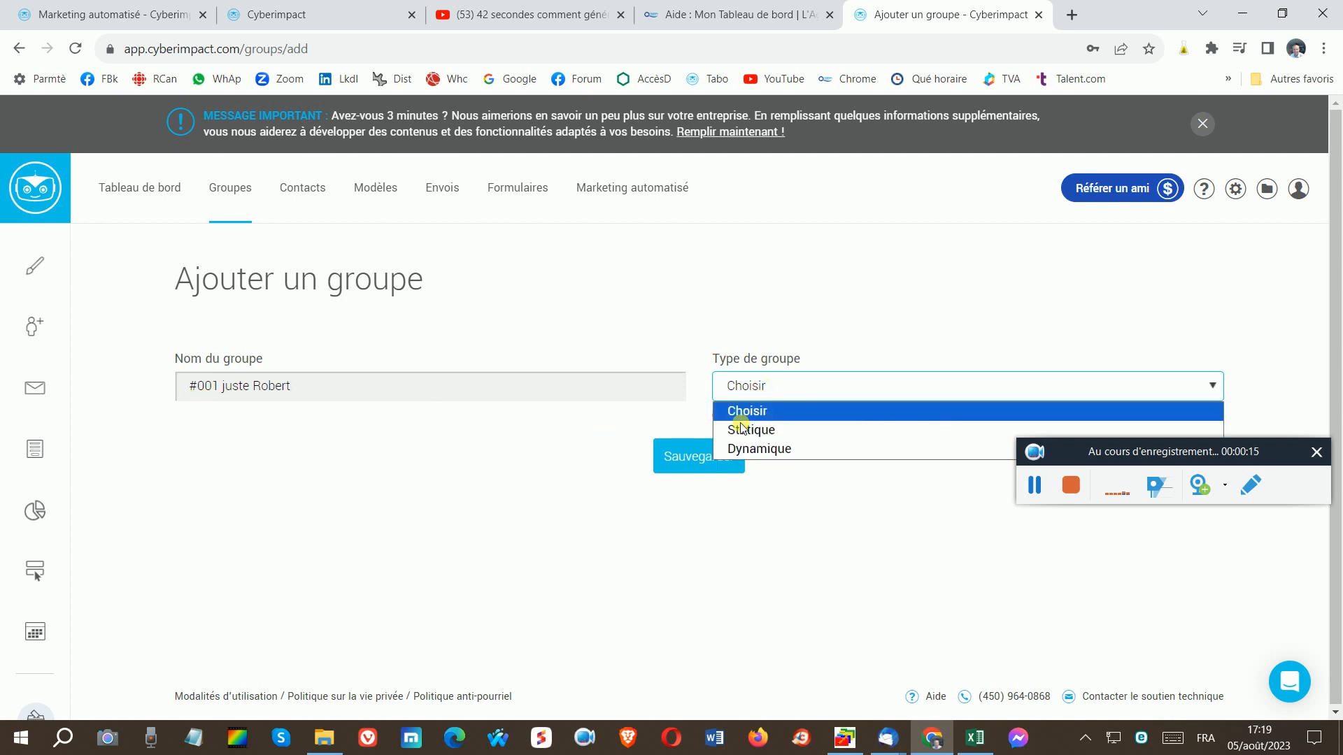
{"action": "left_click", "coordinate": [742, 430]}
{"action": "left_click", "coordinate": [276, 487]}
{"action": "left_click", "coordinate": [235, 533]}
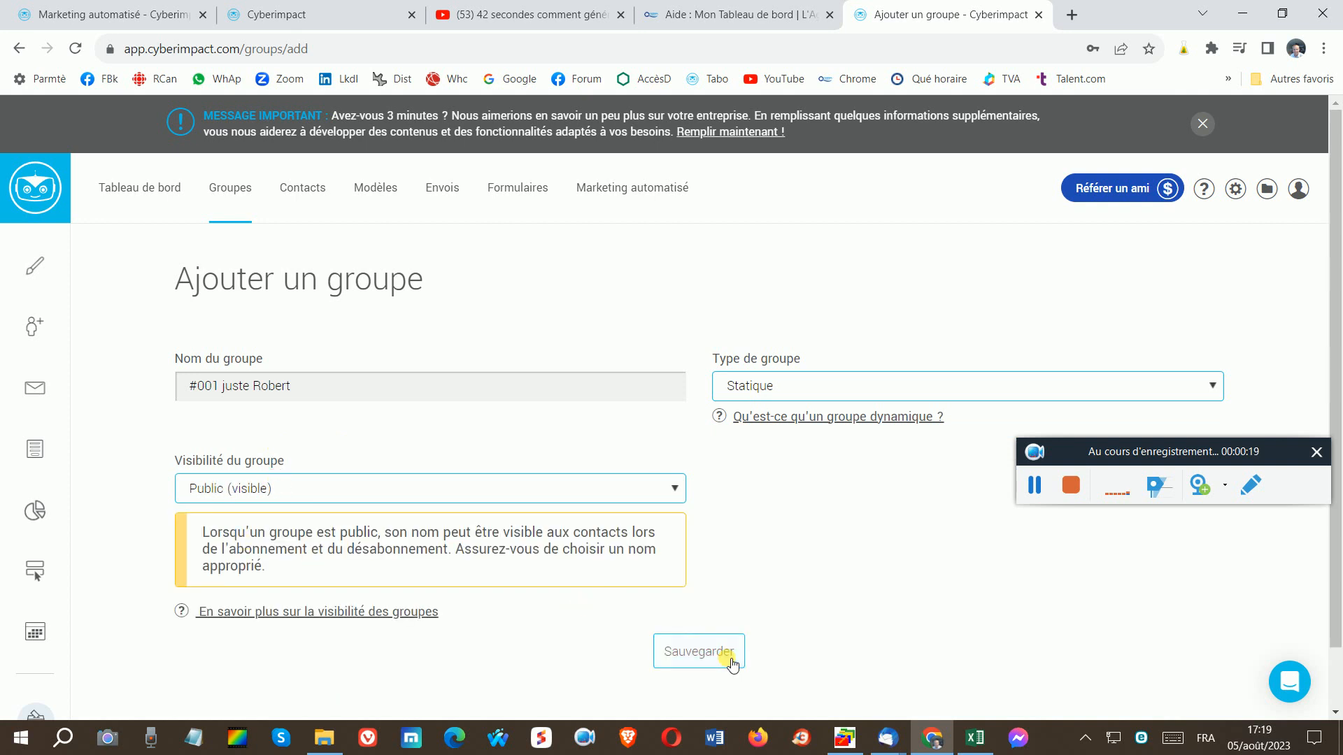
{"action": "left_click", "coordinate": [722, 652]}
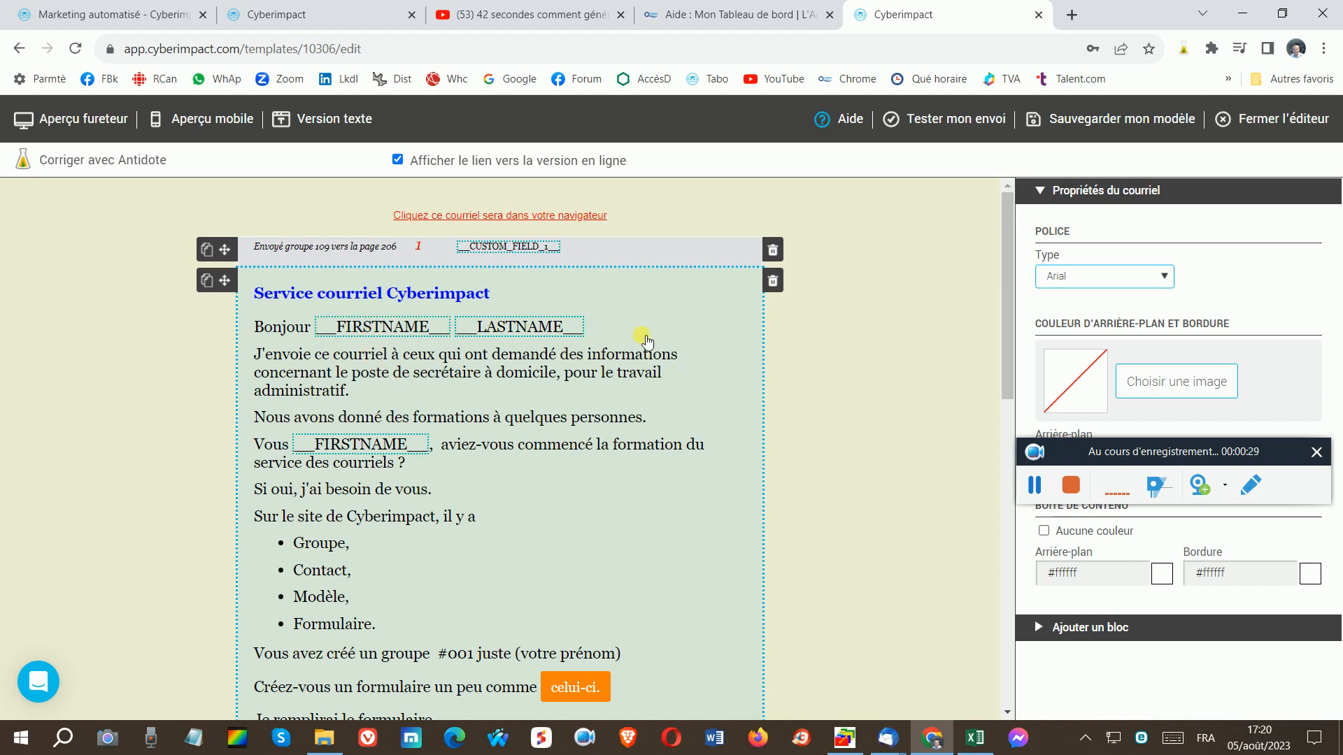
- View the variables available for insertion in the template's "Service courriel Cyberimpact" text block
{"action": "left_click", "coordinate": [616, 340]}
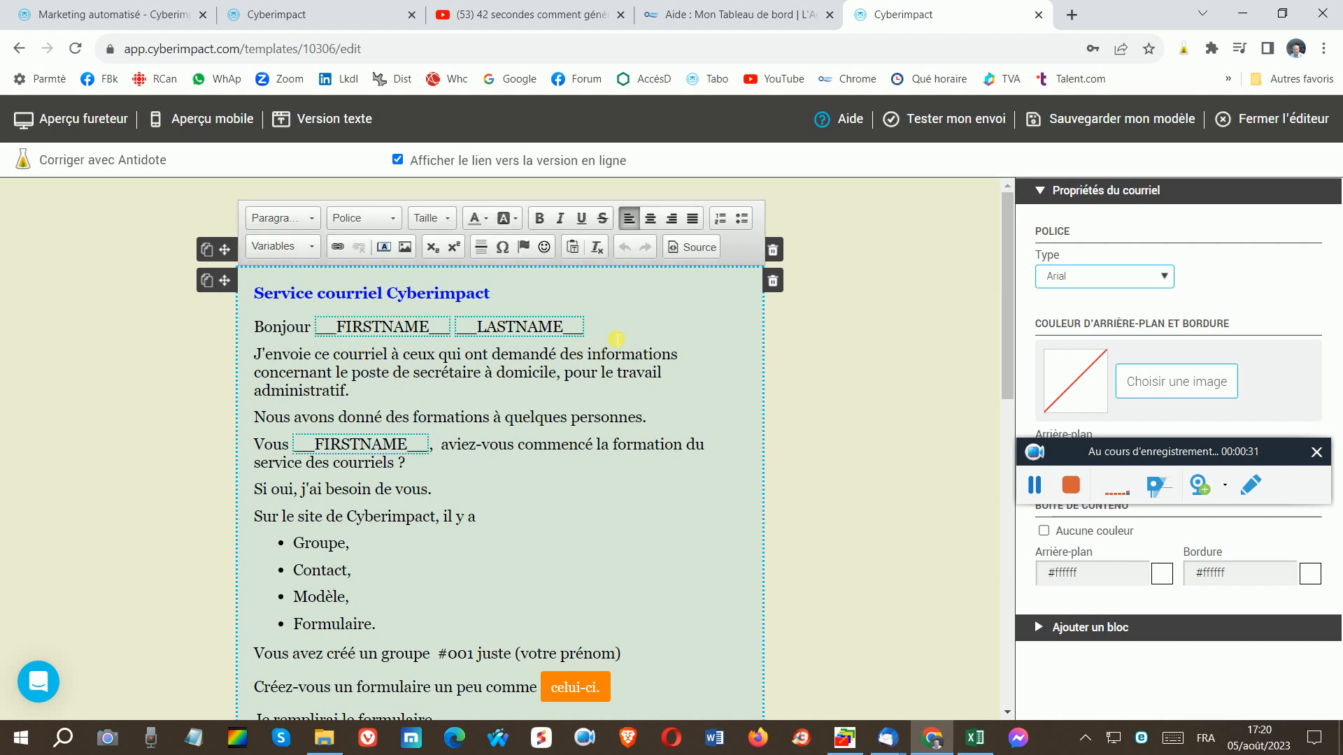
{"action": "left_click", "coordinate": [277, 255]}
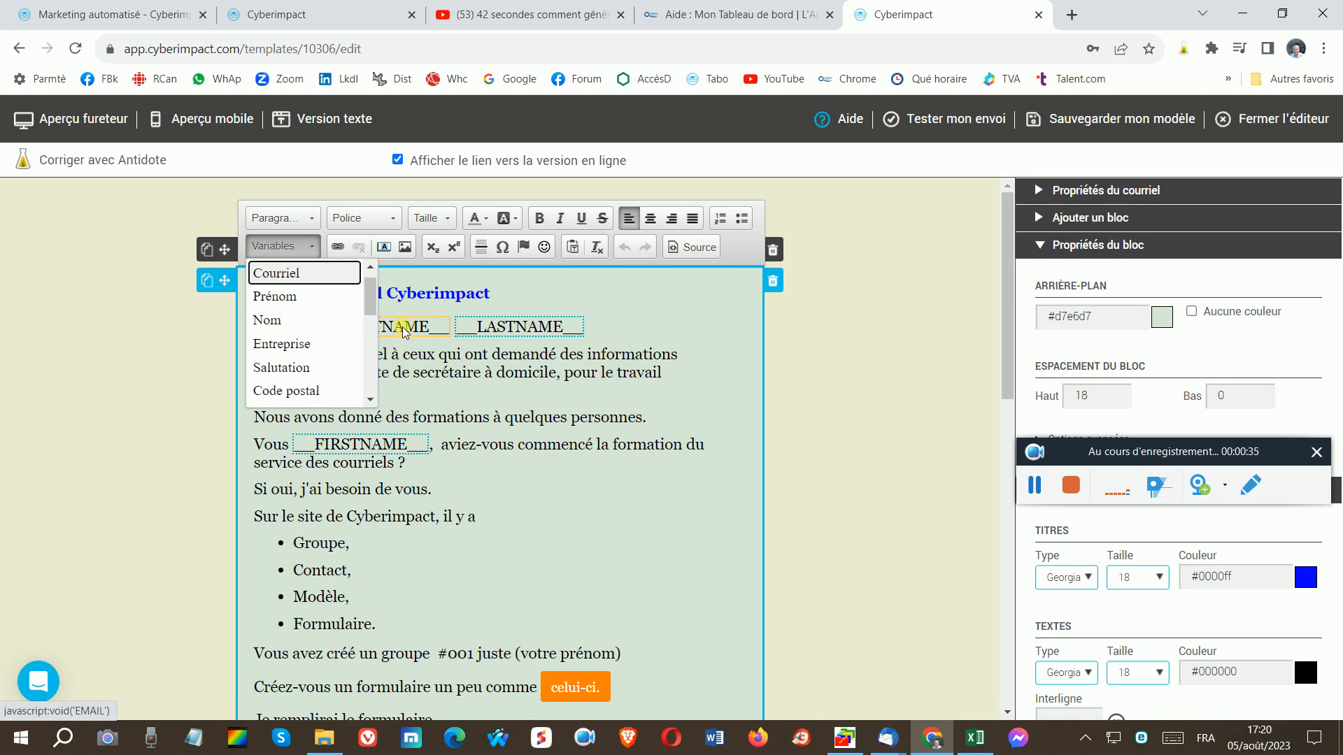
{"action": "left_click", "coordinate": [428, 313]}
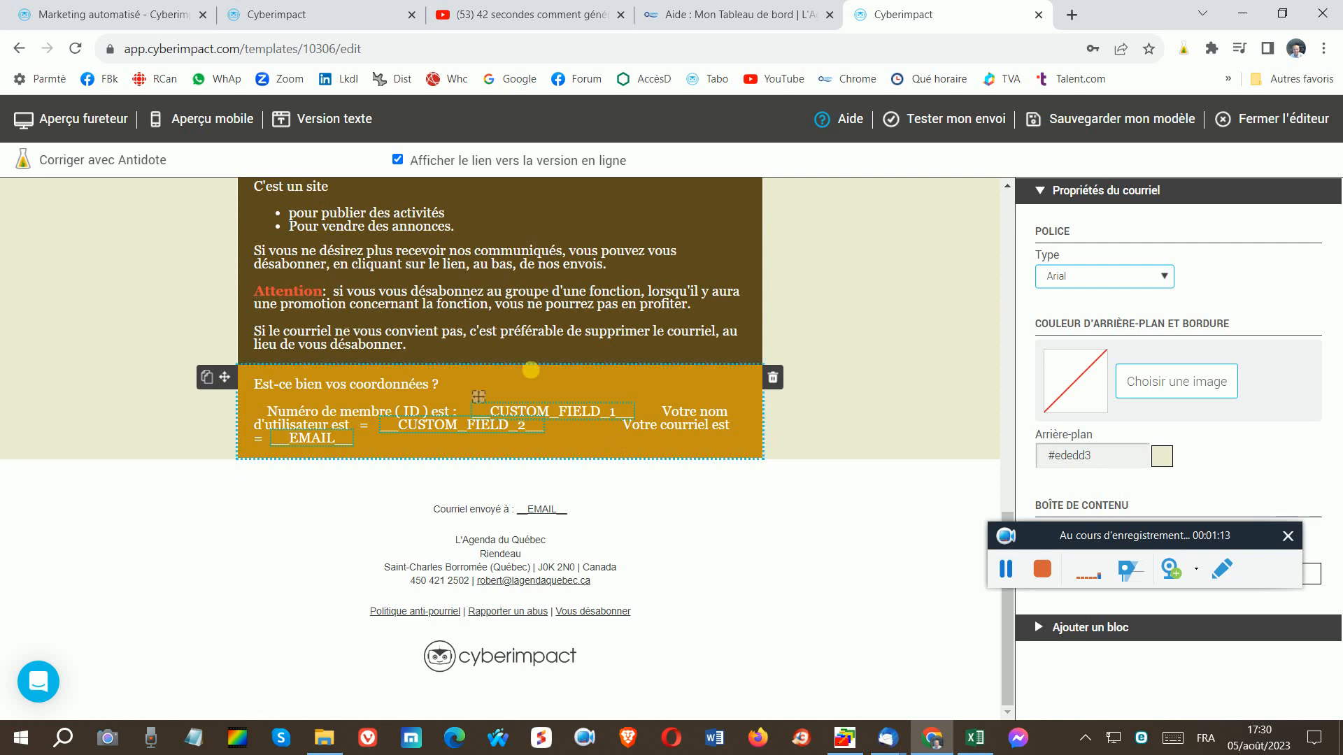
- View the variables available for the "Est-ce bien vos coordonnées ?" block at the end of the email template
{"action": "left_click", "coordinate": [529, 388]}
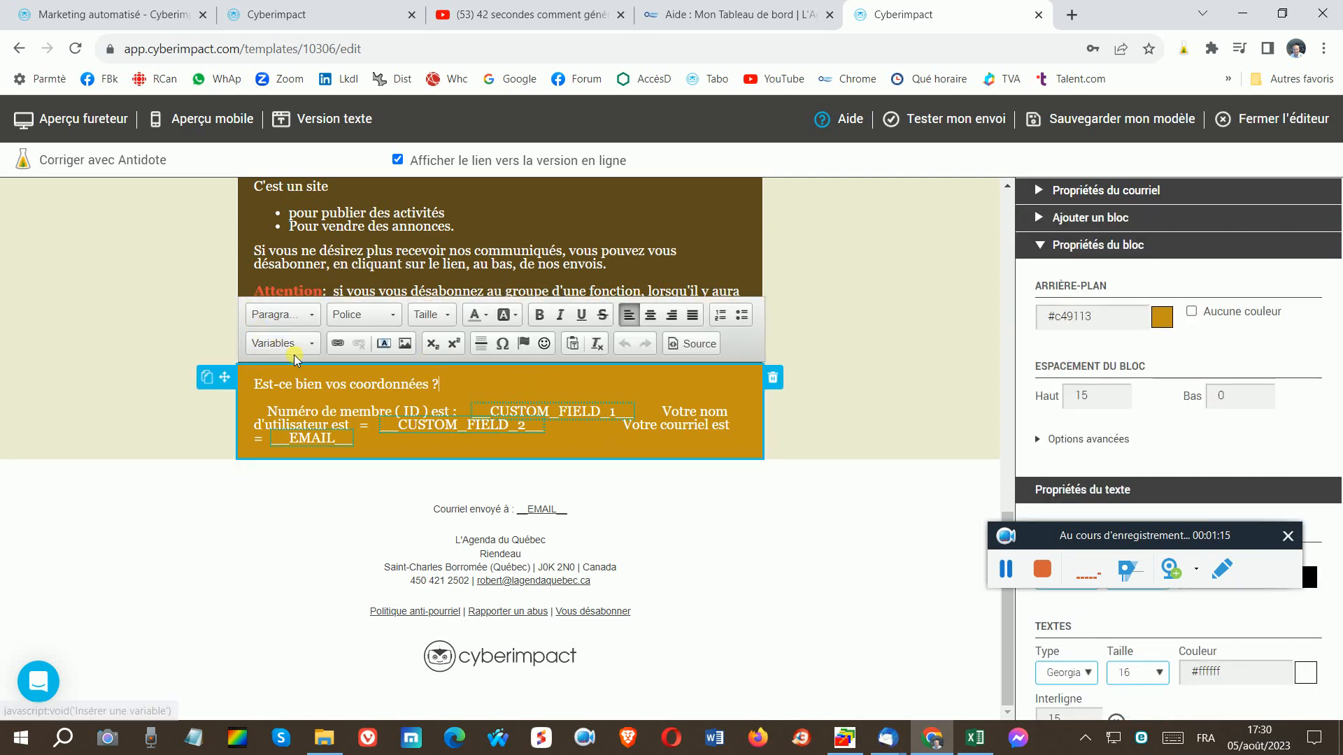
{"action": "left_click", "coordinate": [293, 343]}
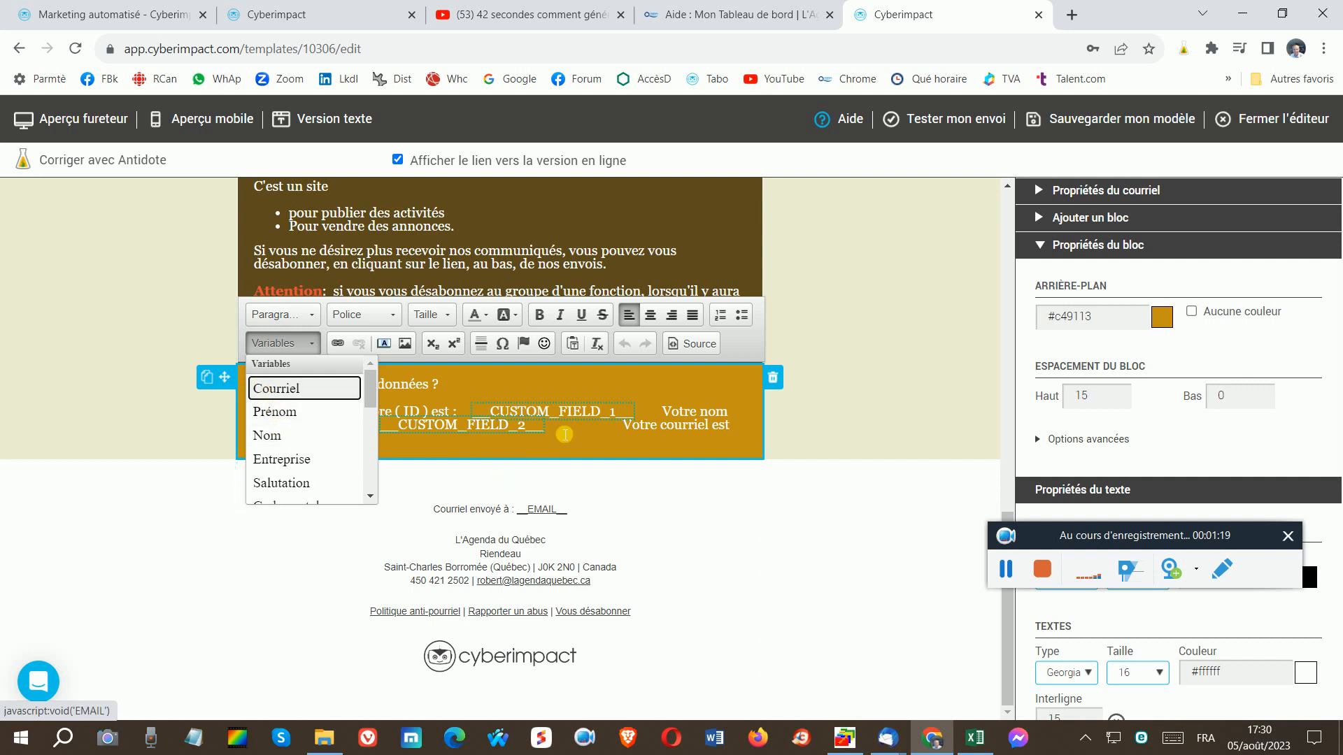
{"action": "left_click", "coordinate": [863, 425]}
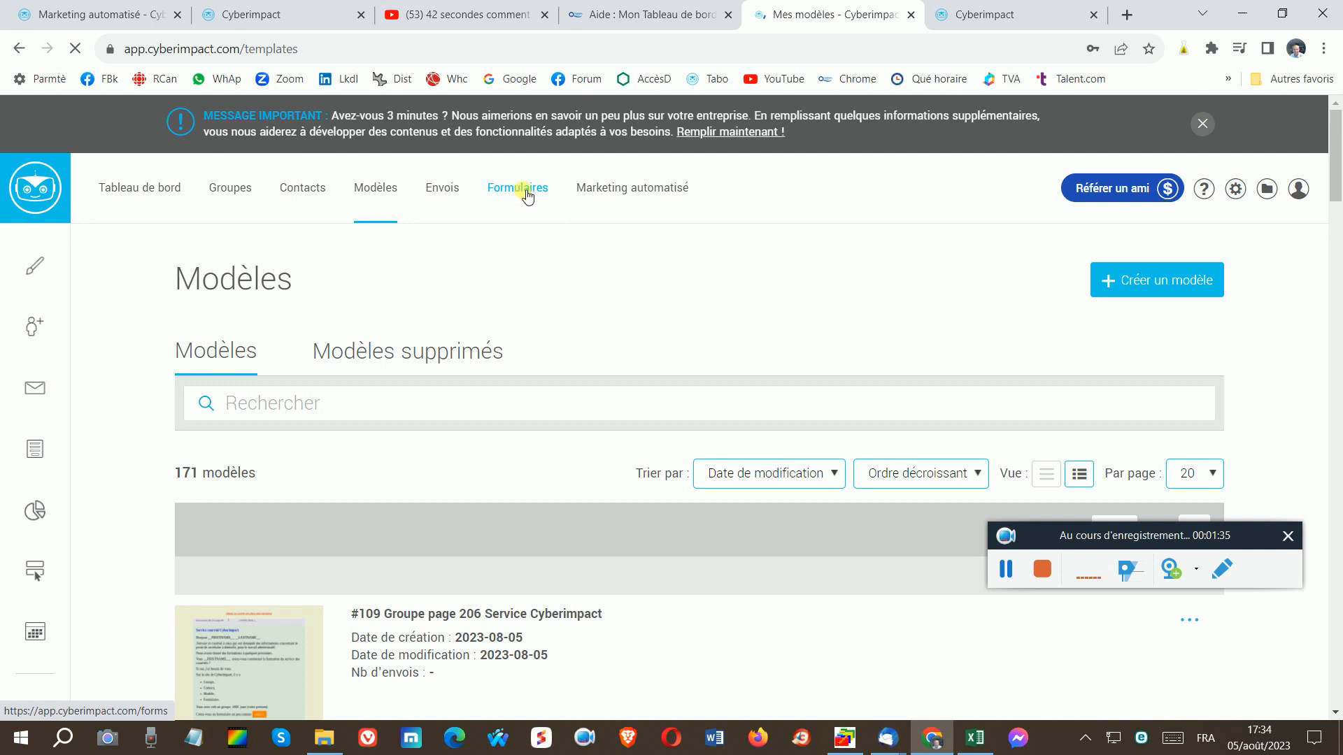
- Go to the forms list and open the form "#109 Groupe page 206 Service Cyberimpact" for editing
{"action": "left_click", "coordinate": [524, 198]}
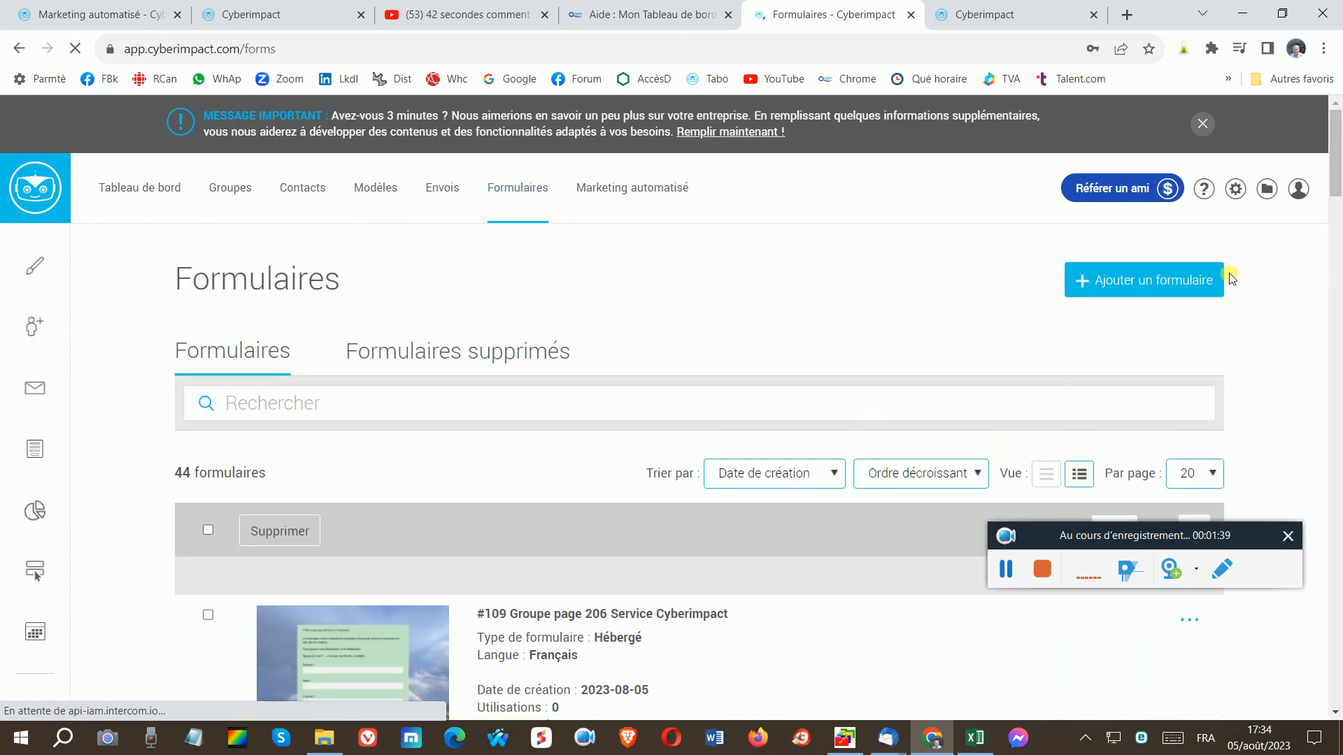
{"action": "left_click", "coordinate": [1080, 281]}
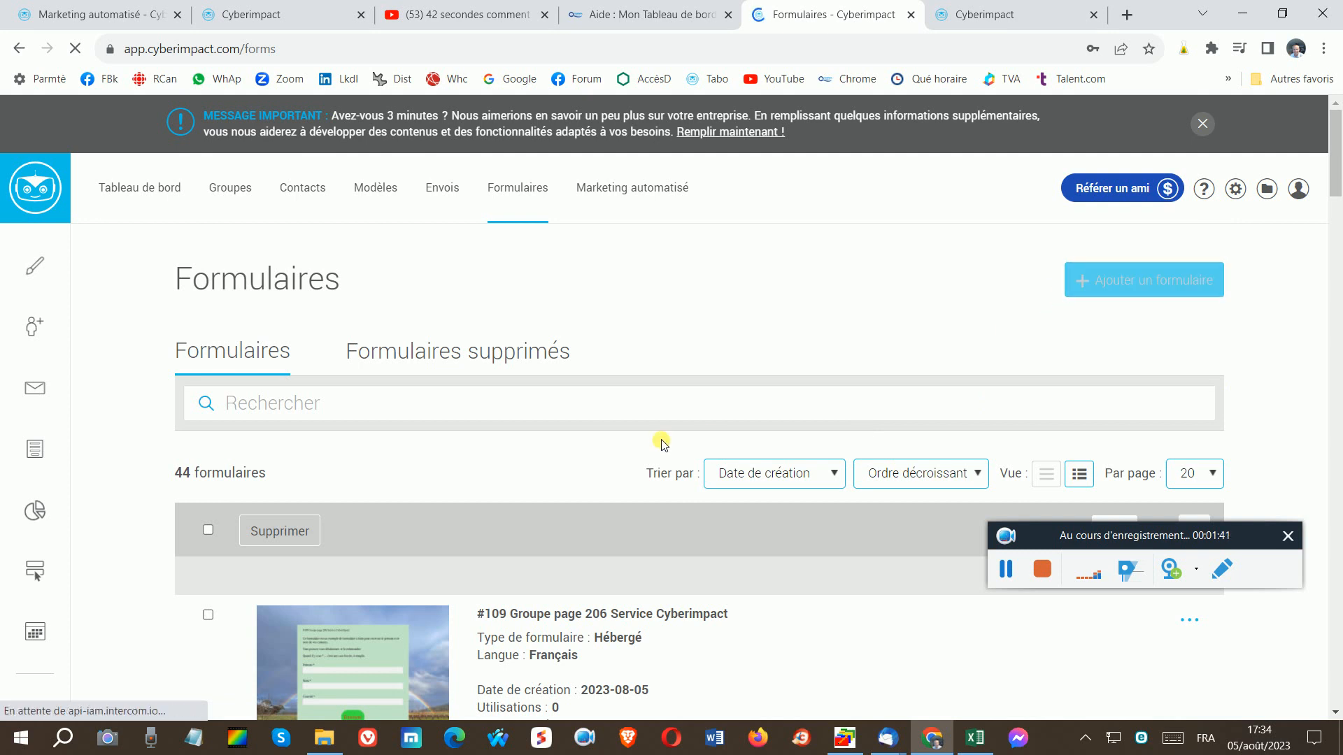
{"action": "scroll", "coordinate": [662, 444], "scroll_direction": "down", "scroll_amount": 2}
{"action": "mouse_move", "coordinate": [365, 582]}
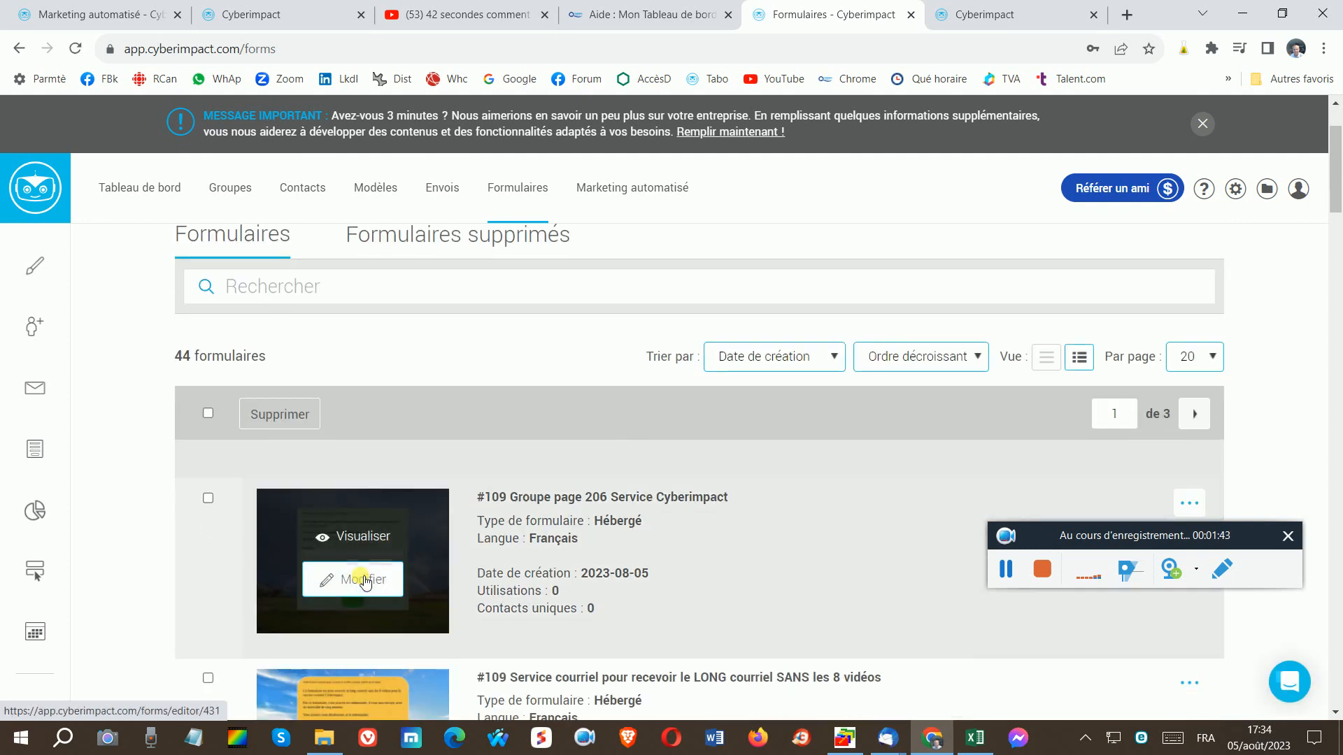
{"action": "left_click", "coordinate": [363, 584]}
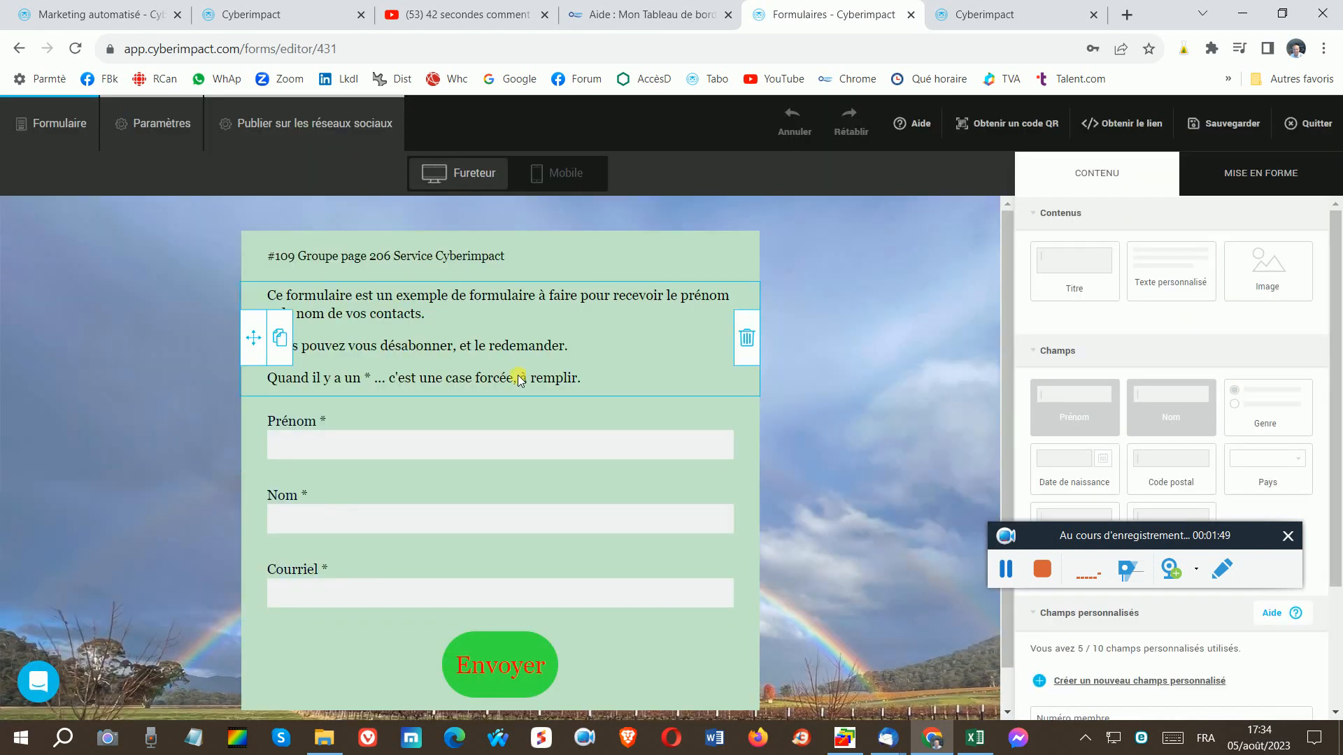
- Examine the form's fields, then its registration type, target groups and selected groups in the settings
{"action": "scroll", "coordinate": [518, 363], "scroll_direction": "down", "scroll_amount": 1}
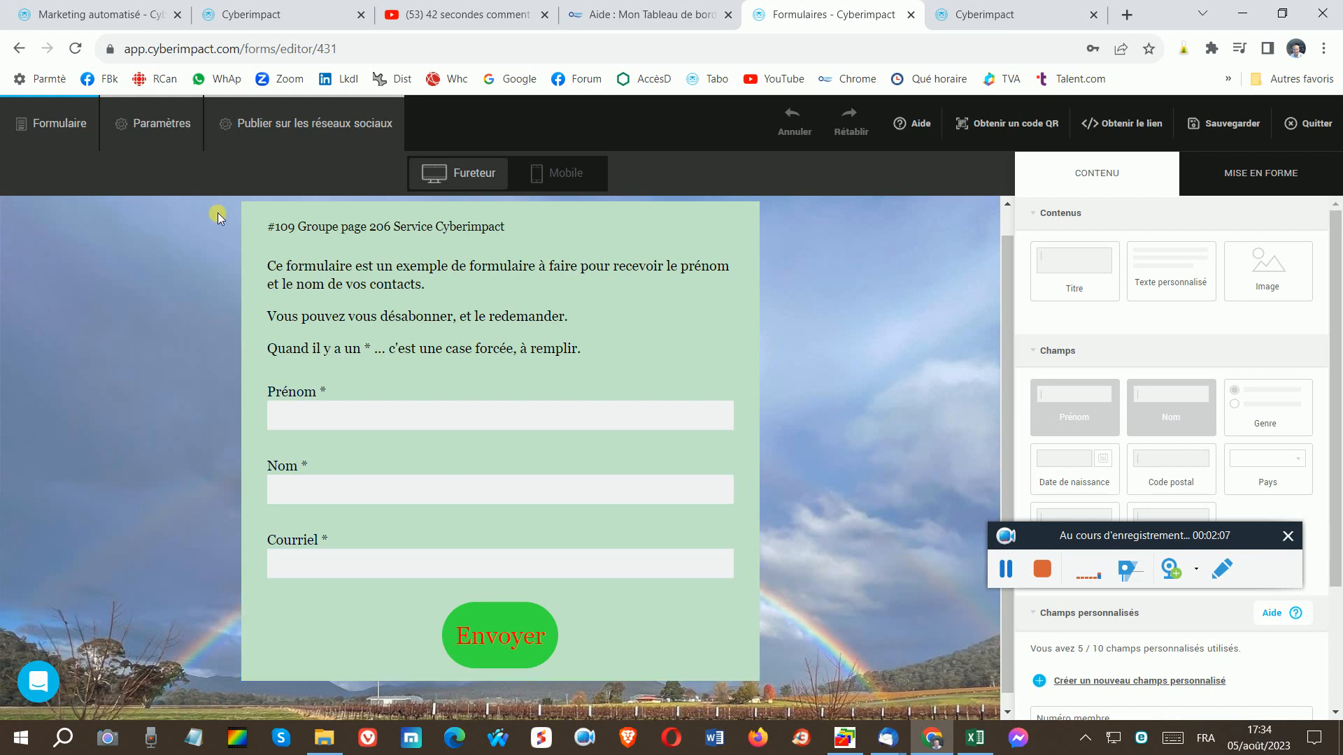
{"action": "left_click", "coordinate": [163, 131]}
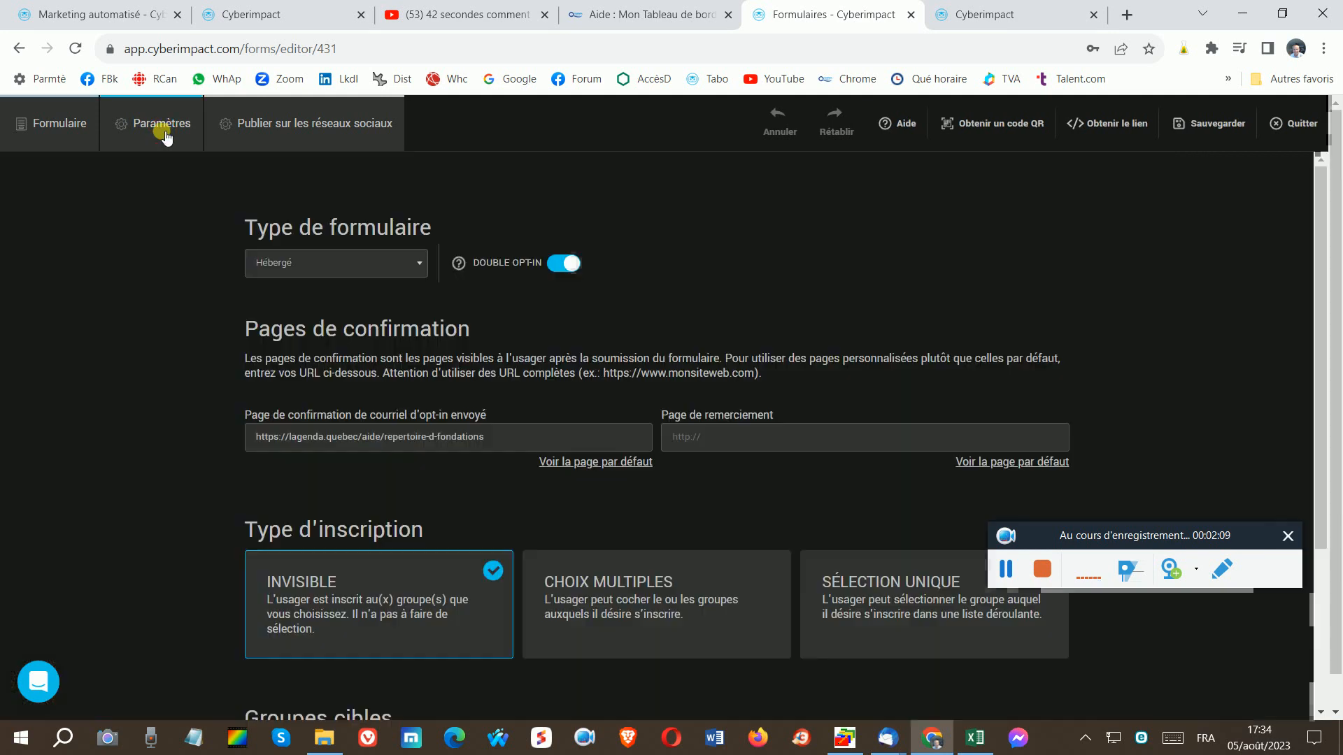
{"action": "scroll", "coordinate": [565, 390], "scroll_direction": "down", "scroll_amount": 2}
{"action": "scroll", "coordinate": [568, 419], "scroll_direction": "down", "scroll_amount": 3}
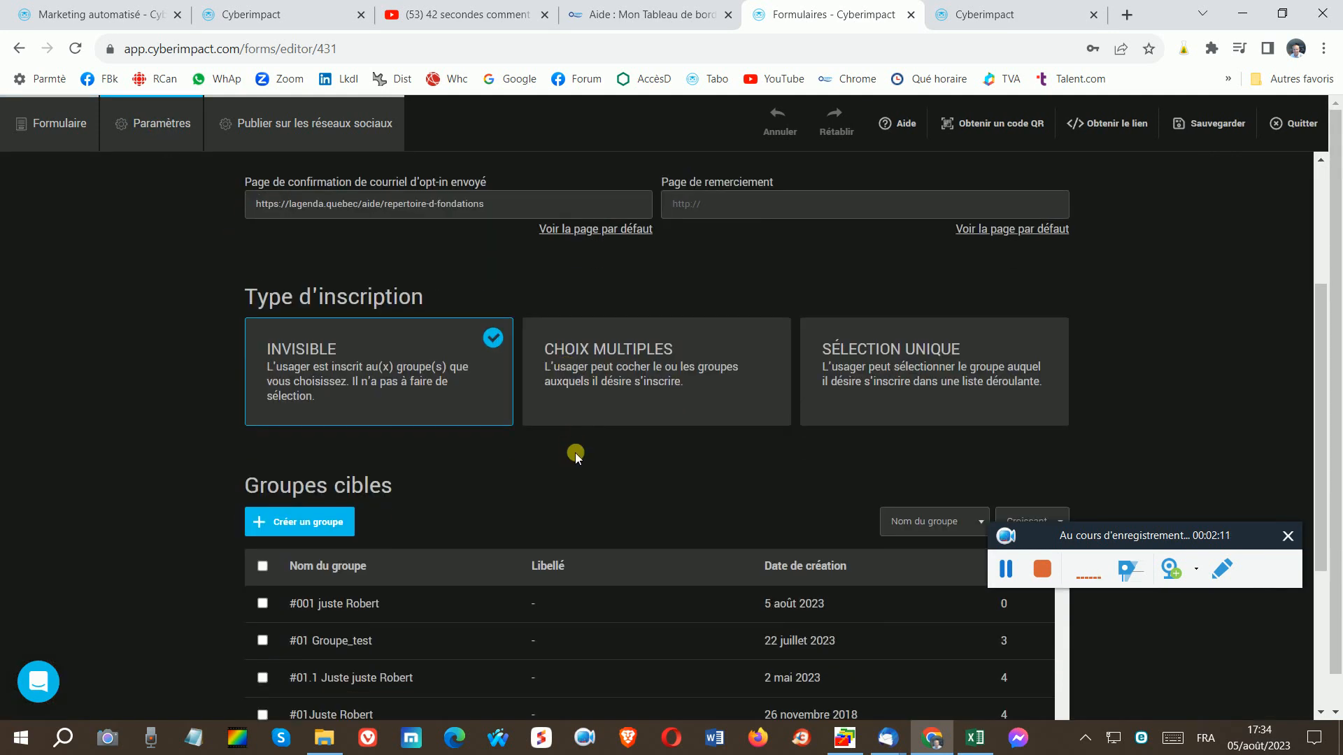
{"action": "scroll", "coordinate": [378, 519], "scroll_direction": "down", "scroll_amount": 2}
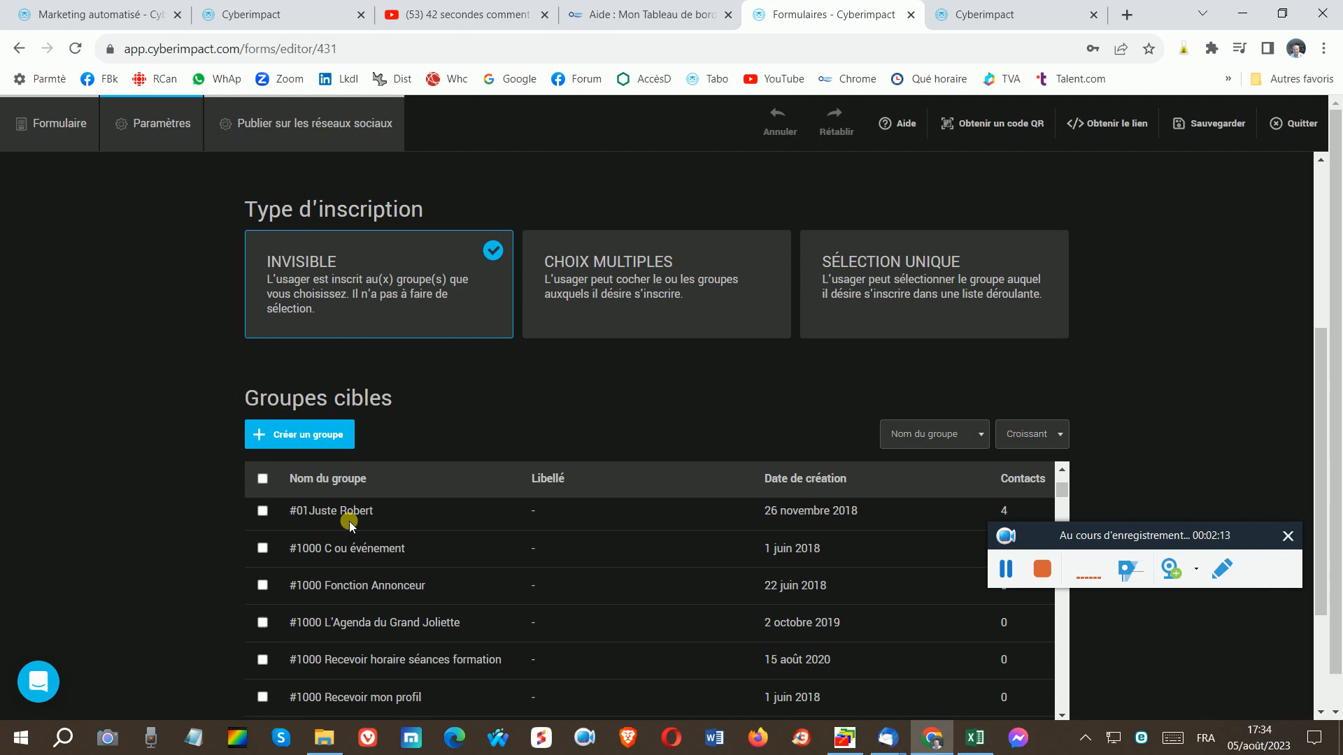
{"action": "scroll", "coordinate": [346, 523], "scroll_direction": "down", "scroll_amount": 2}
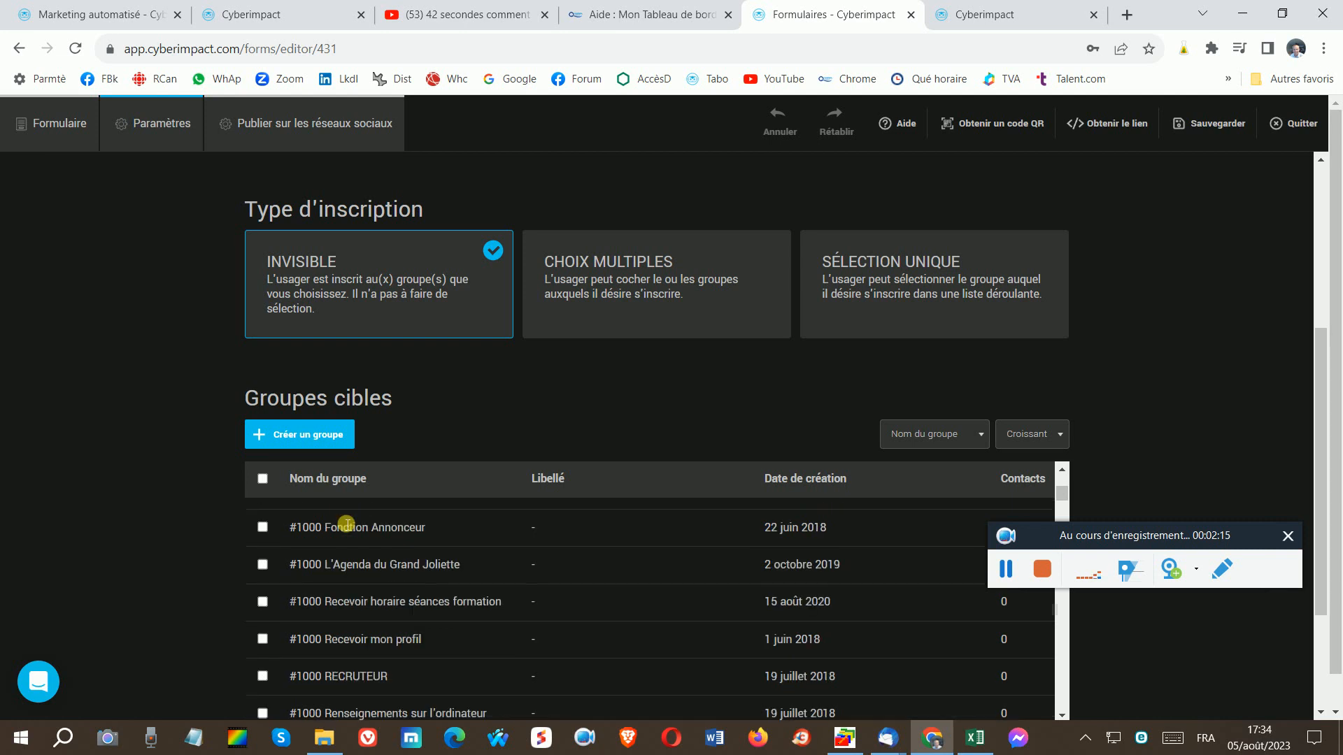
{"action": "scroll", "coordinate": [1106, 448], "scroll_direction": "down", "scroll_amount": 3}
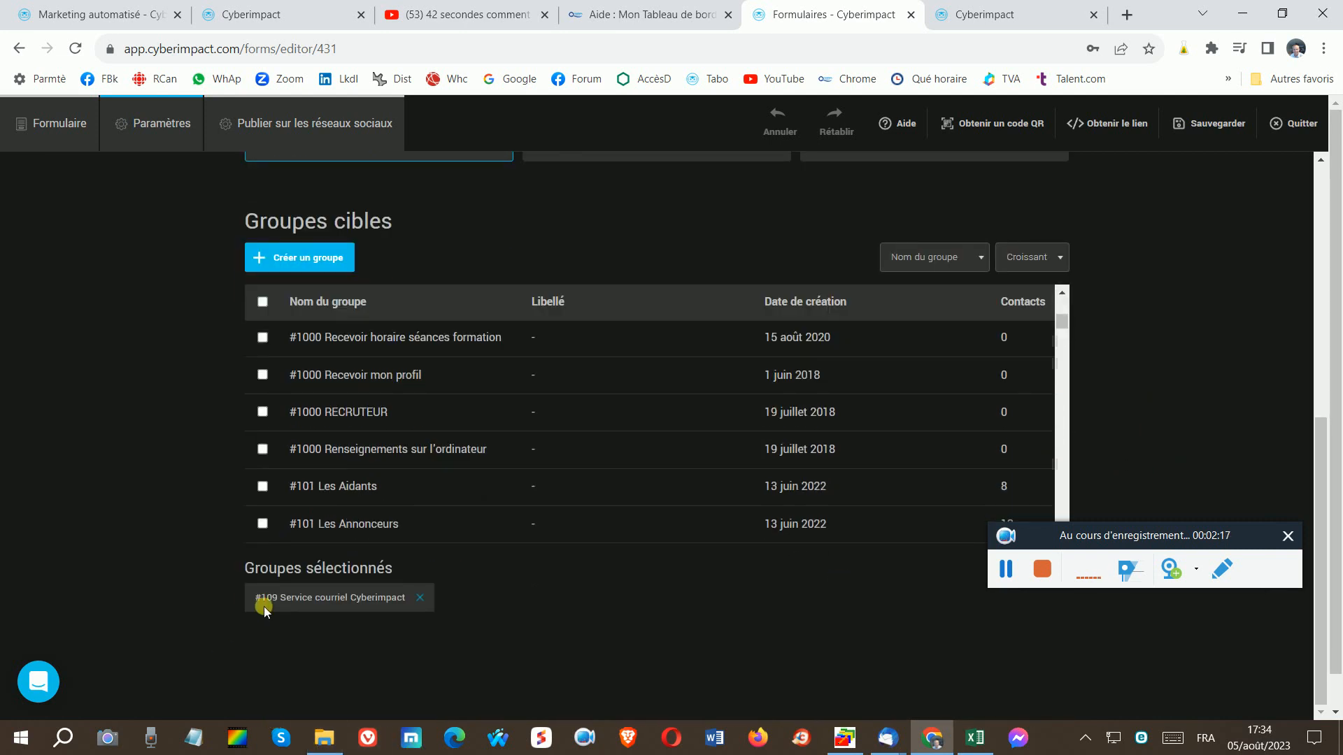
{"action": "scroll", "coordinate": [318, 615], "scroll_direction": "up", "scroll_amount": 2}
{"action": "scroll", "coordinate": [338, 530], "scroll_direction": "up", "scroll_amount": 2}
{"action": "scroll", "coordinate": [339, 530], "scroll_direction": "up", "scroll_amount": 3}
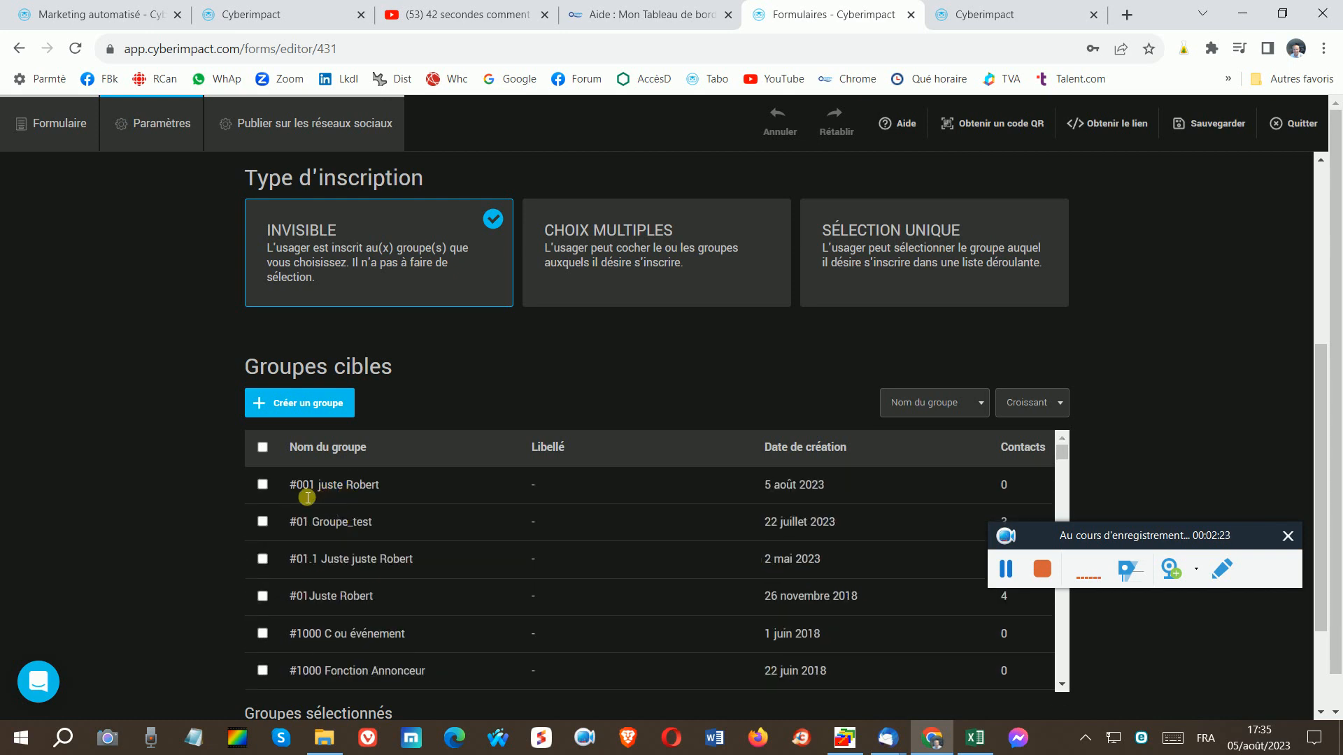
{"action": "left_click", "coordinate": [999, 572]}
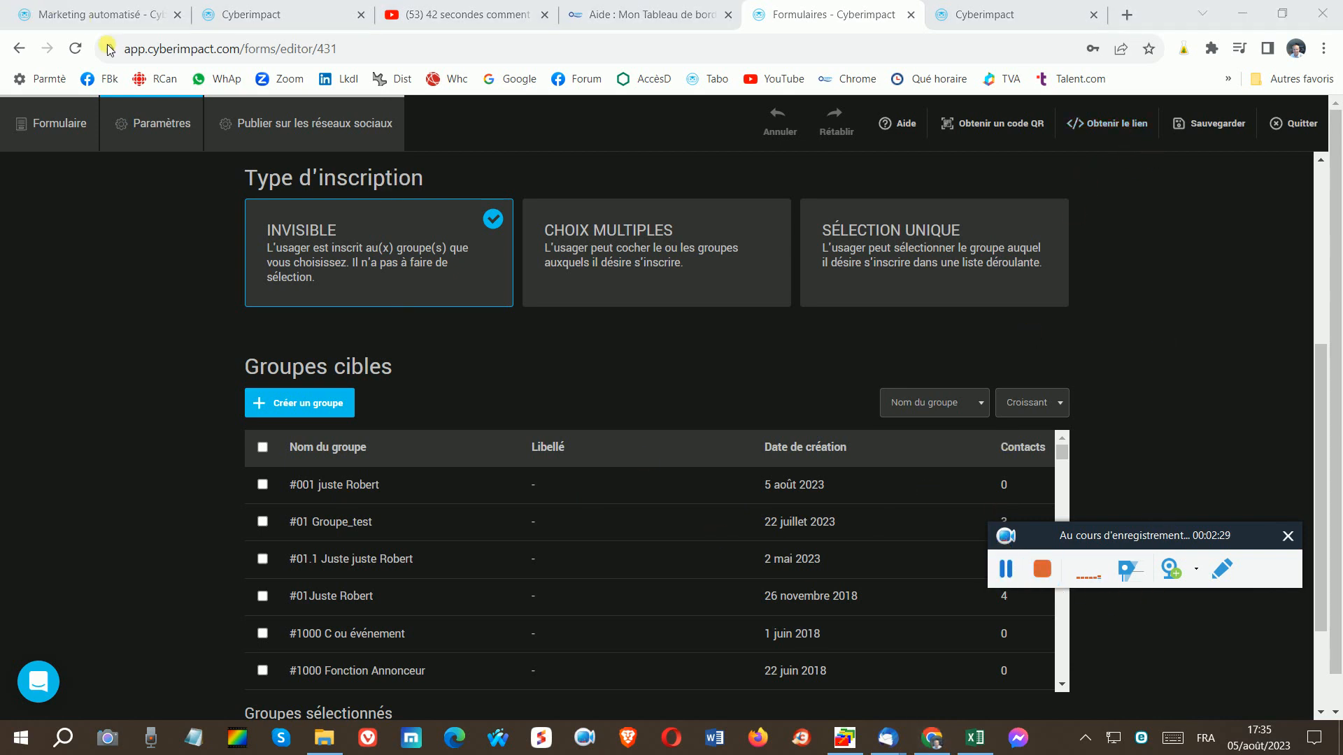
- Return to the form's design and copy the link to the hosted form
{"action": "left_click", "coordinate": [75, 123]}
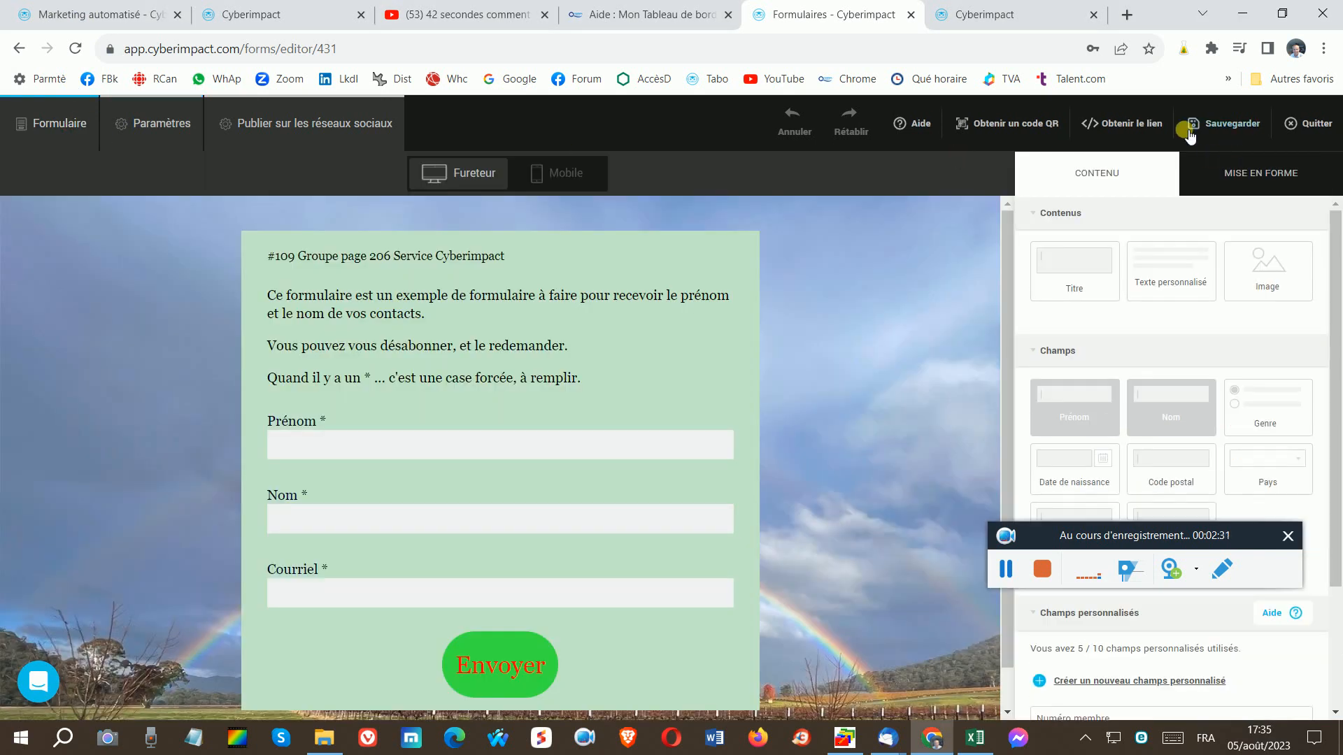
{"action": "left_click", "coordinate": [1117, 127]}
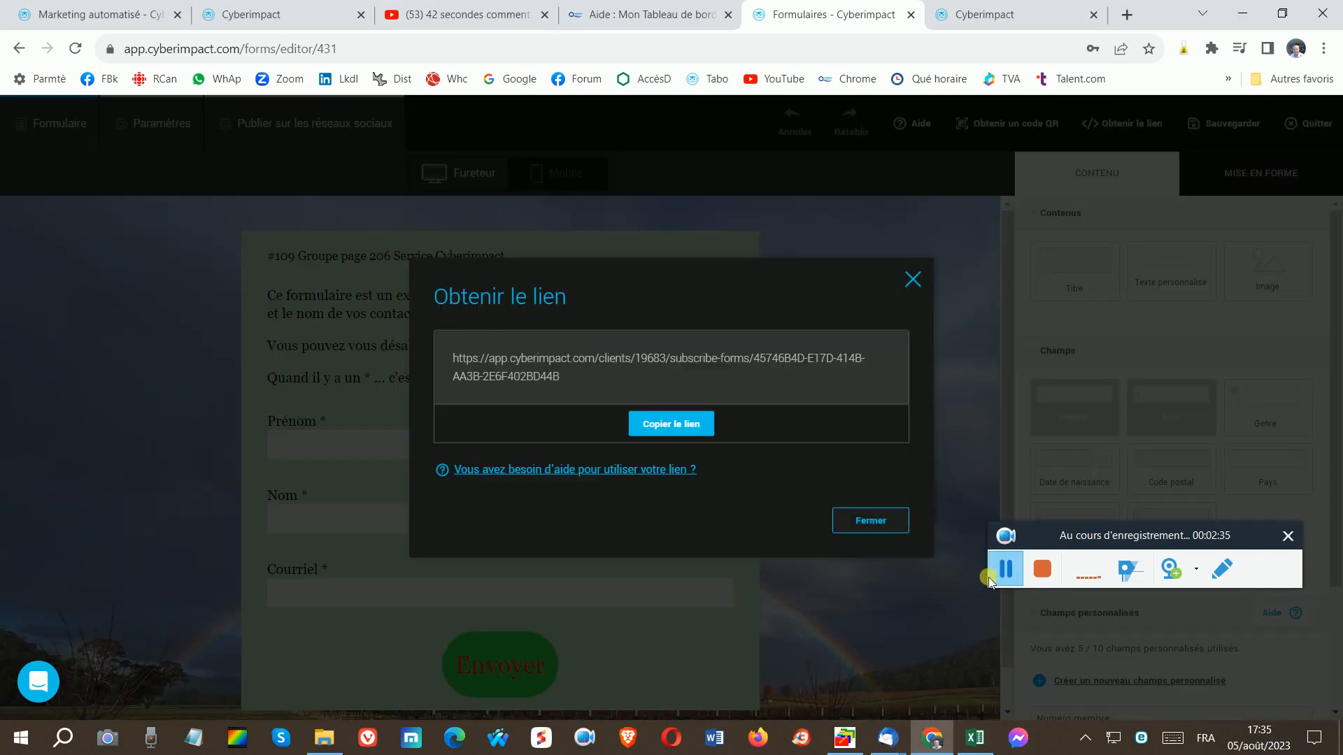
{"action": "left_click", "coordinate": [684, 435]}
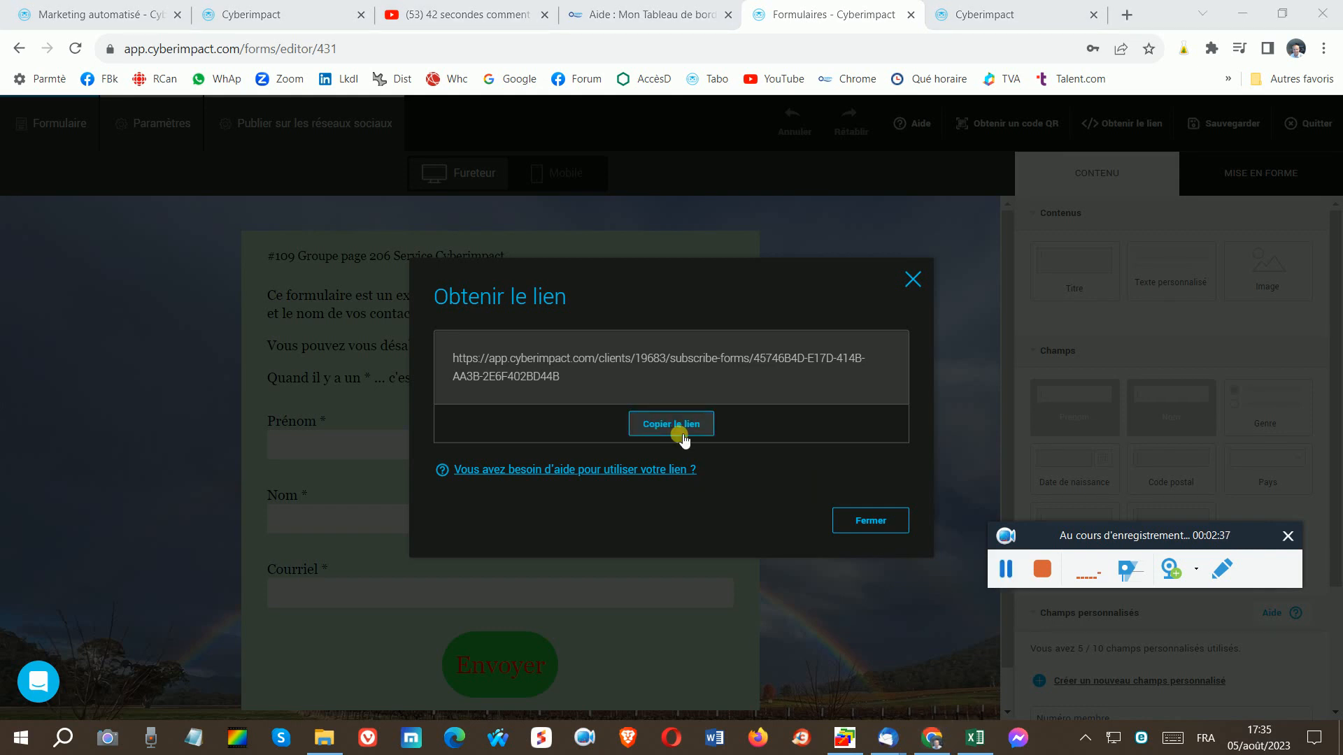
{"action": "left_click", "coordinate": [677, 428]}
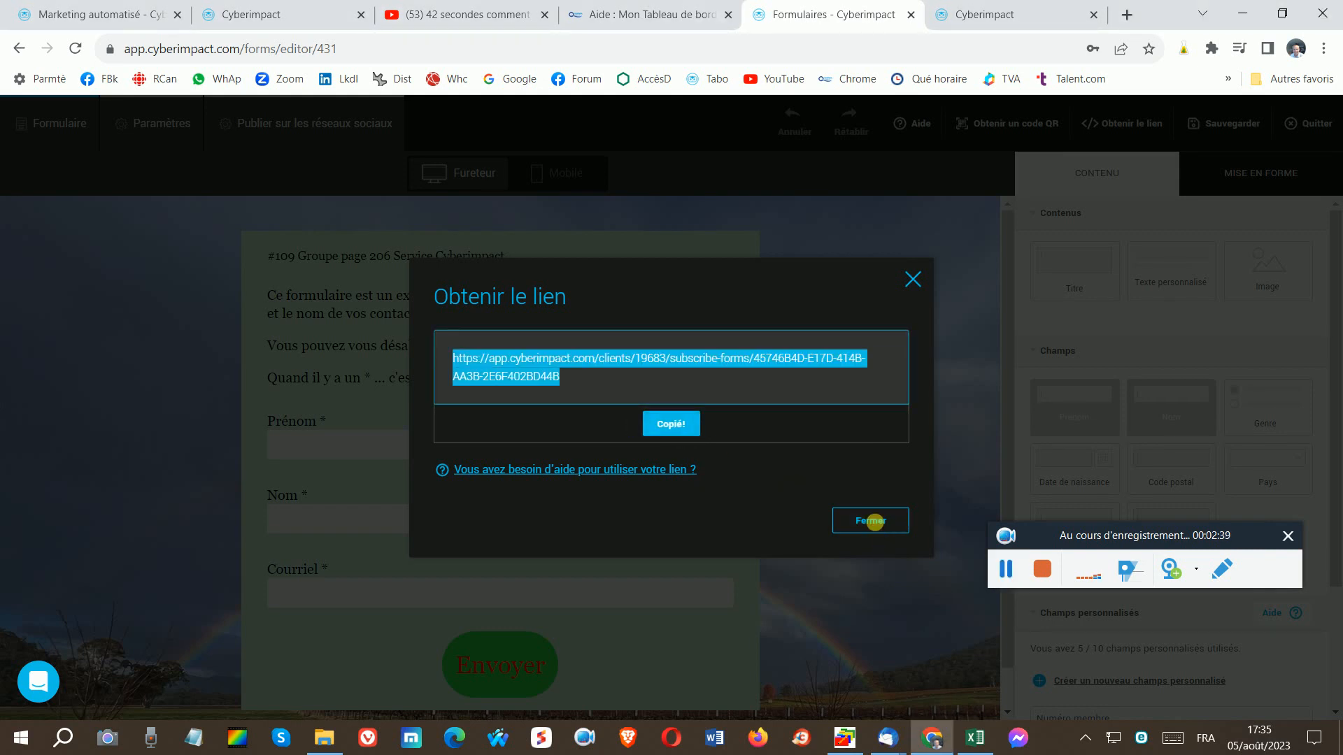
{"action": "left_click", "coordinate": [1005, 568]}
{"action": "left_click", "coordinate": [1006, 568]}
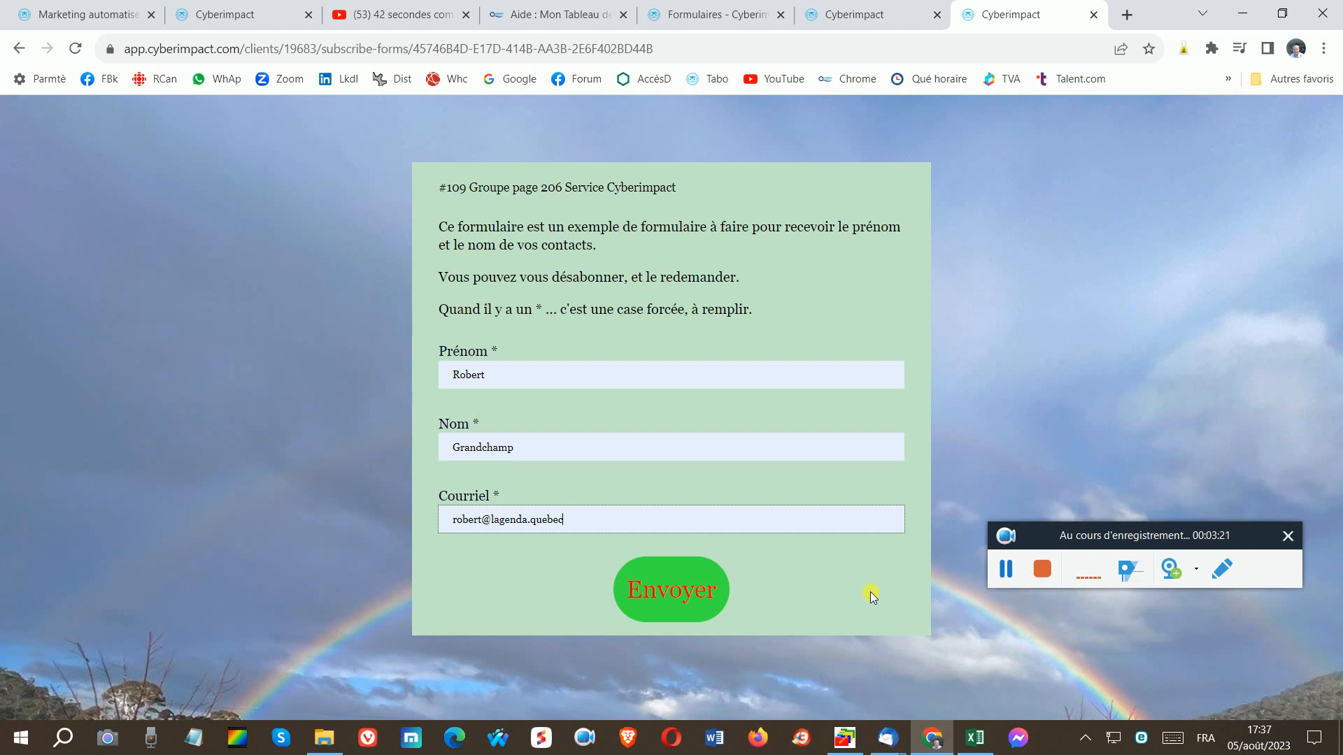
- Submit the completed subscription form, then switch to Thunderbird and confirm the email address from the L'Agenda du Québec message
{"action": "left_click", "coordinate": [659, 592]}
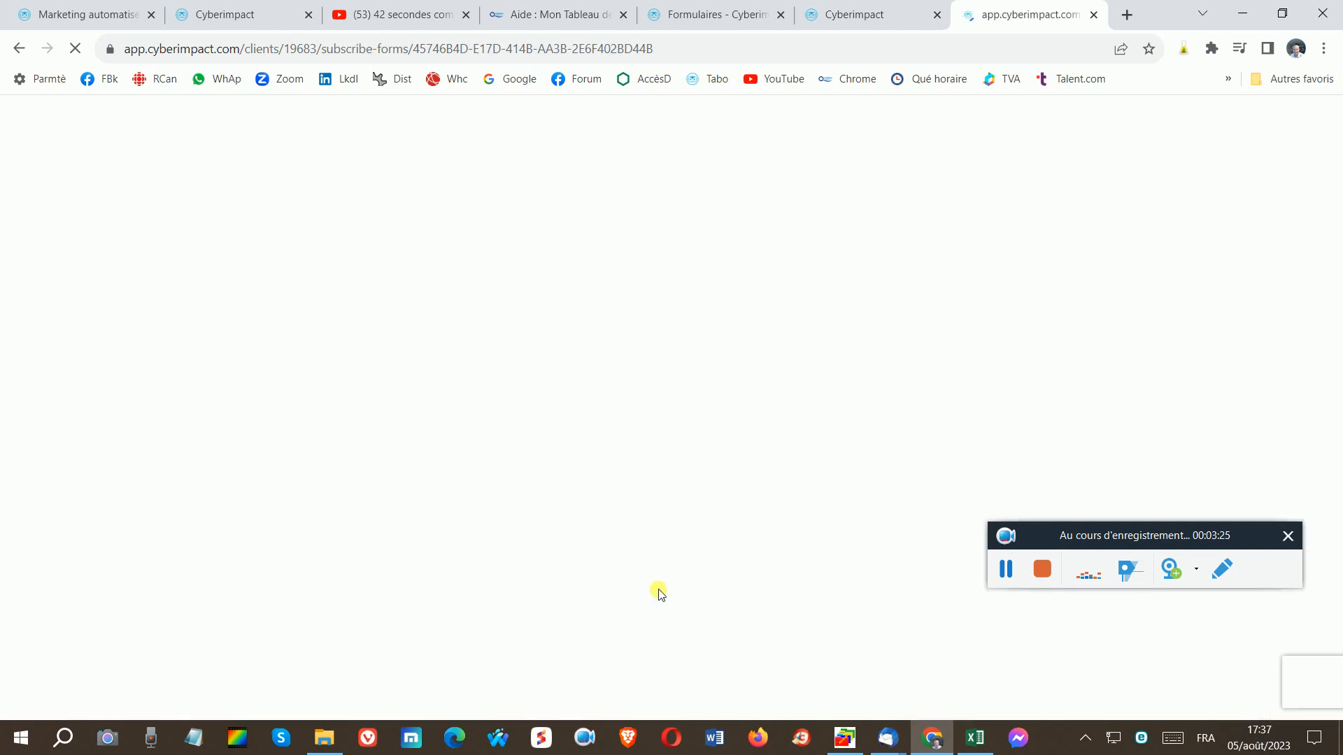
{"action": "key", "text": "alt+Tab"}
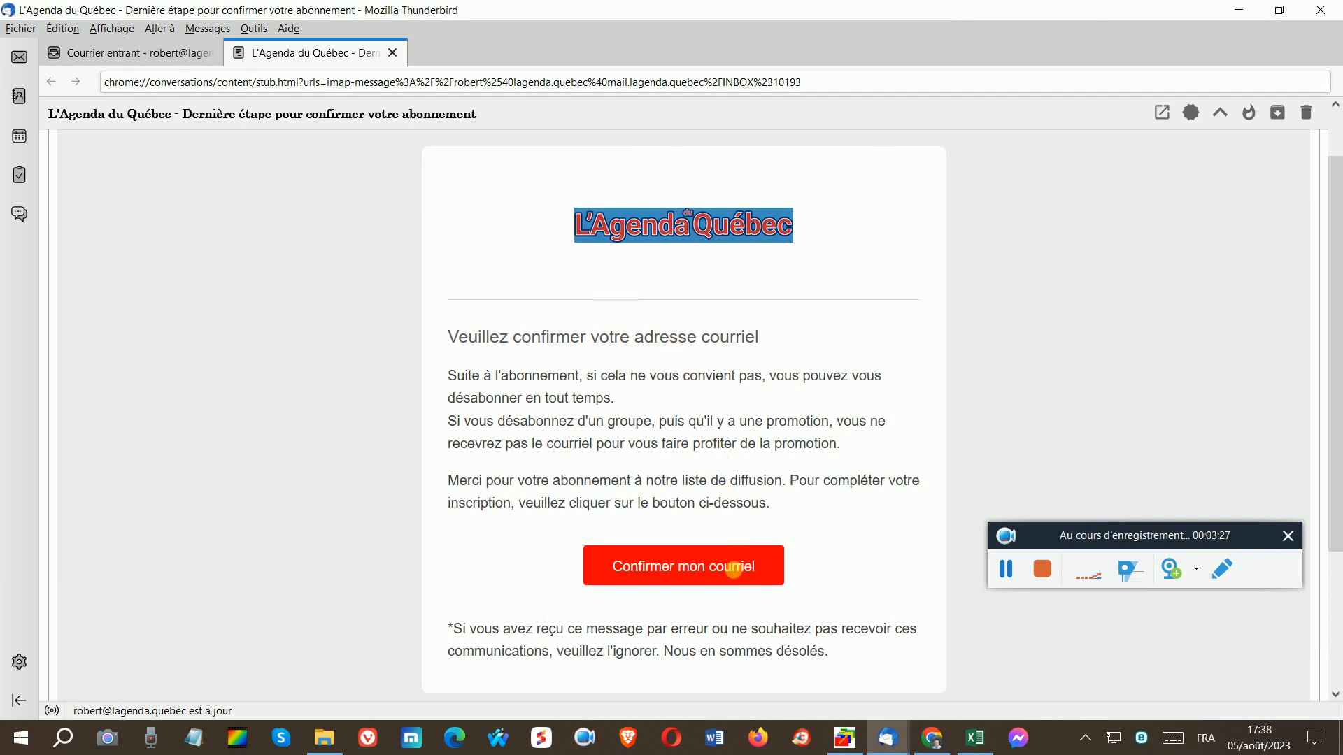
{"action": "left_click", "coordinate": [668, 568]}
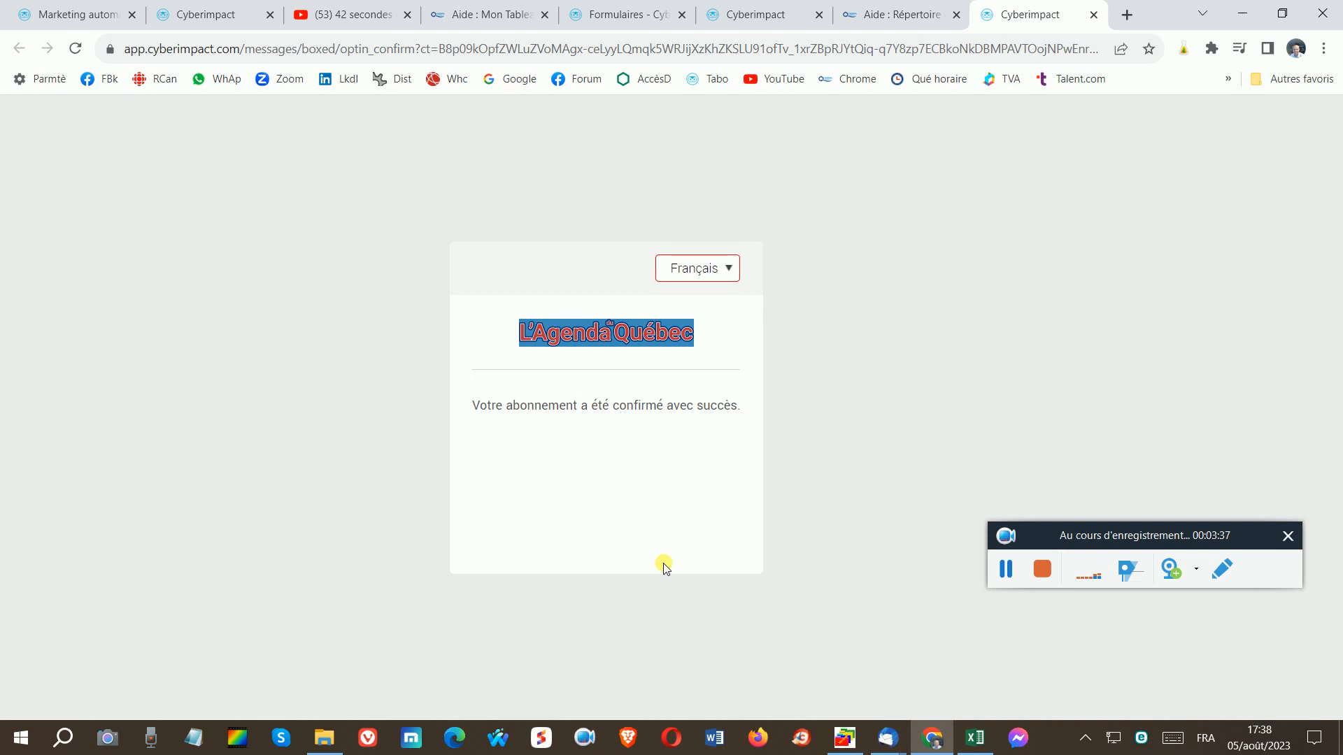
{"action": "left_click", "coordinate": [564, 510]}
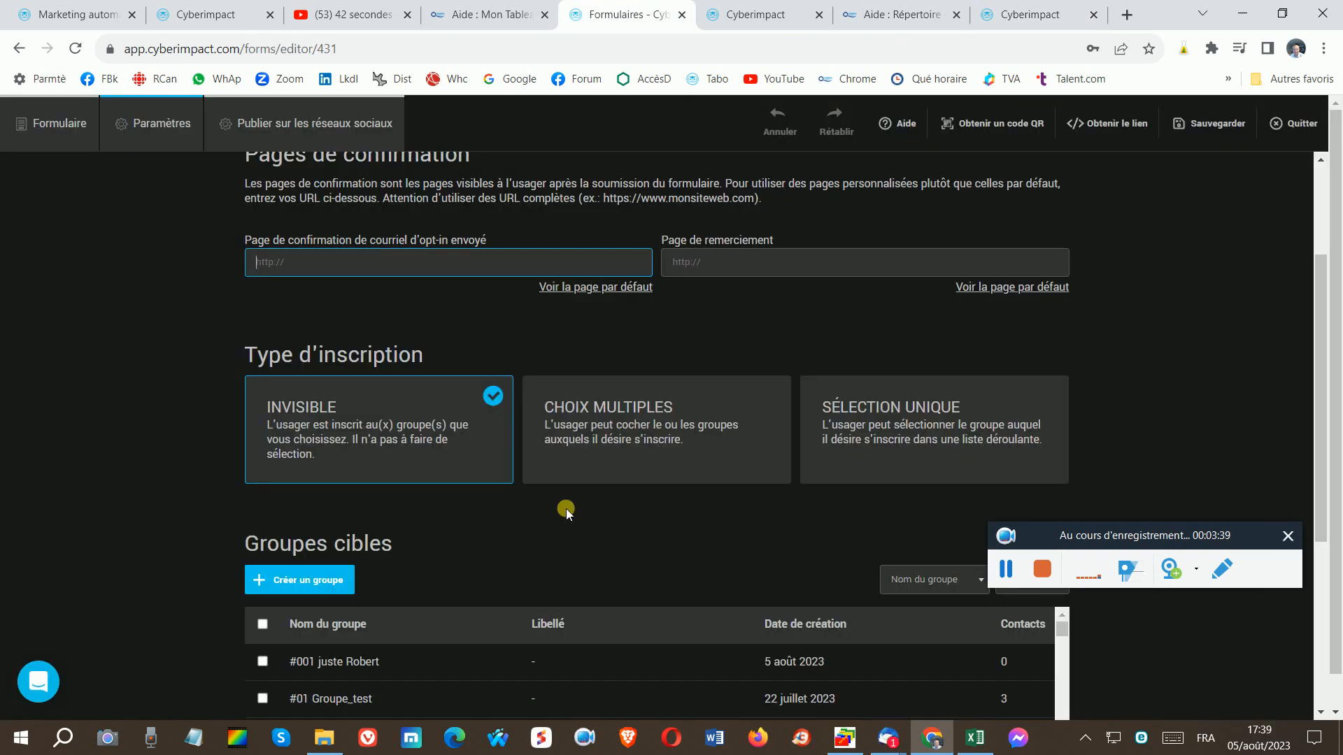